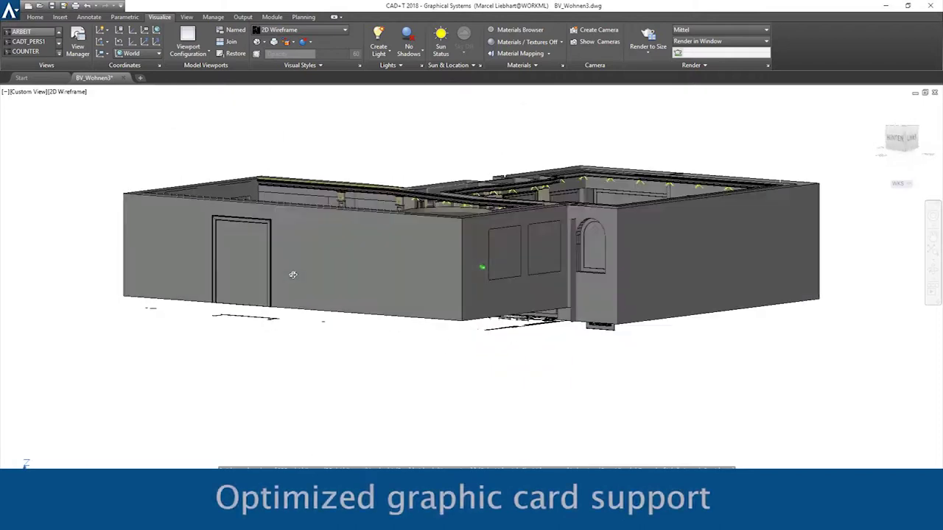
- Orbit the apartment model to a higher angle looking down into its interior walls
shift+middle_drag(293, 275, 617, 304)
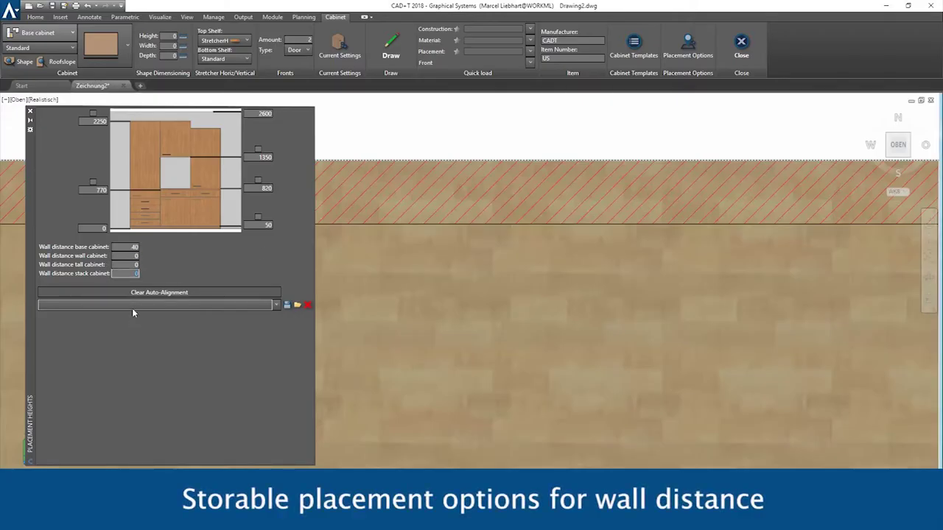
- Save the 'Wall distance' template and place a base cabinet against the wall at 0 mm
text(Wall distance)
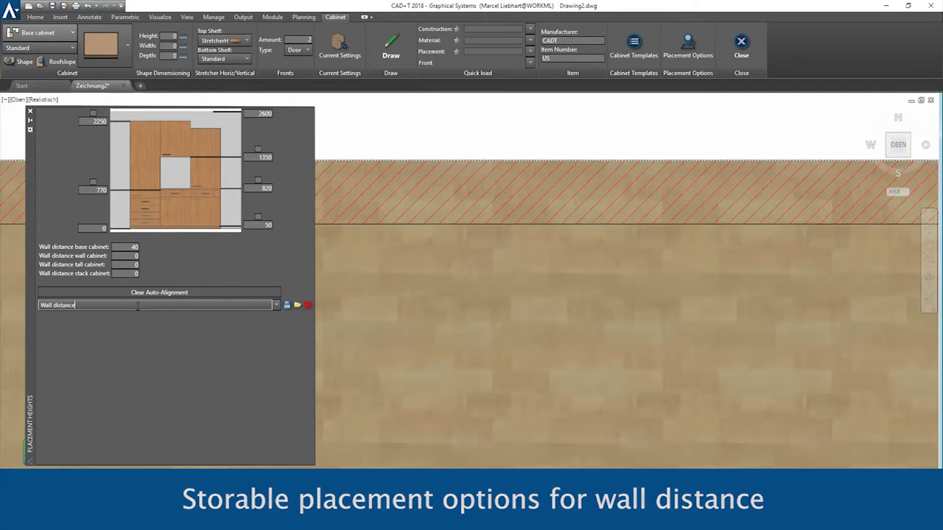
text( template)
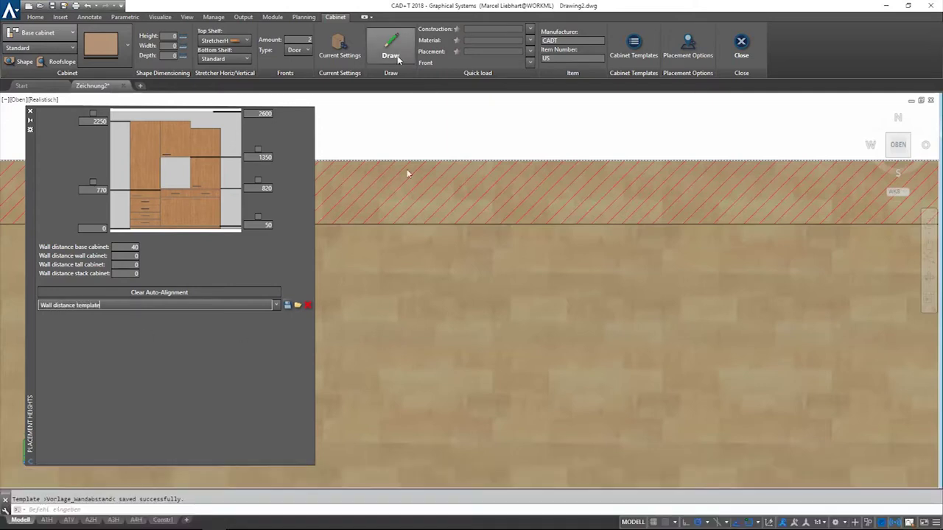
click(396, 57)
click(517, 176)
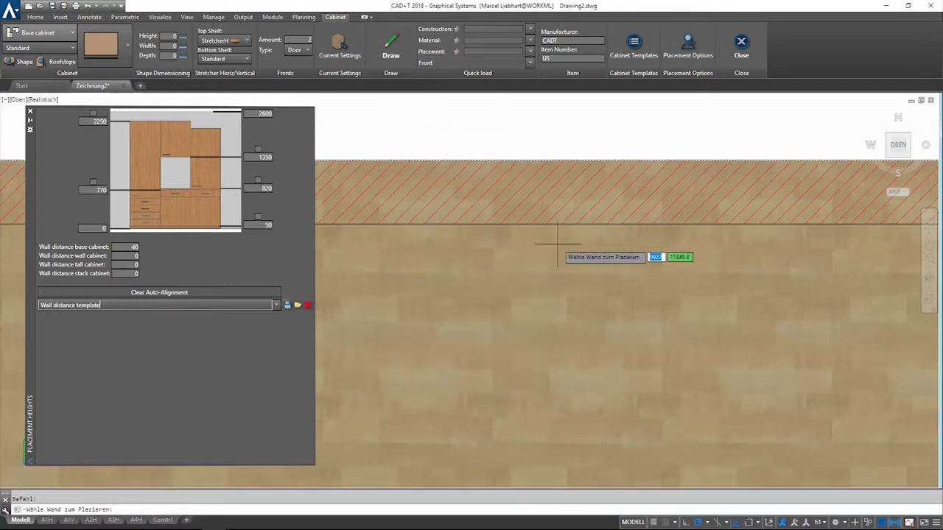
click(398, 59)
key(Escape)
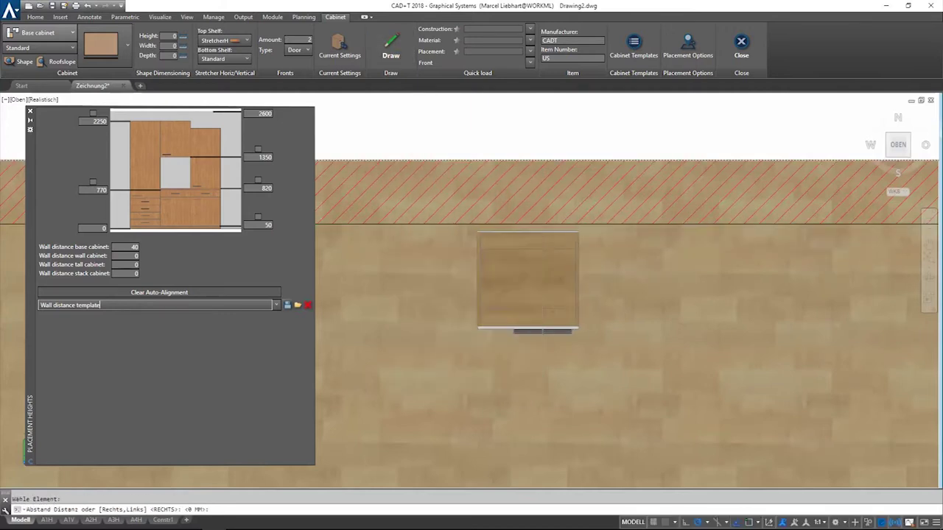
shift+middle_drag(575, 295, 618, 287)
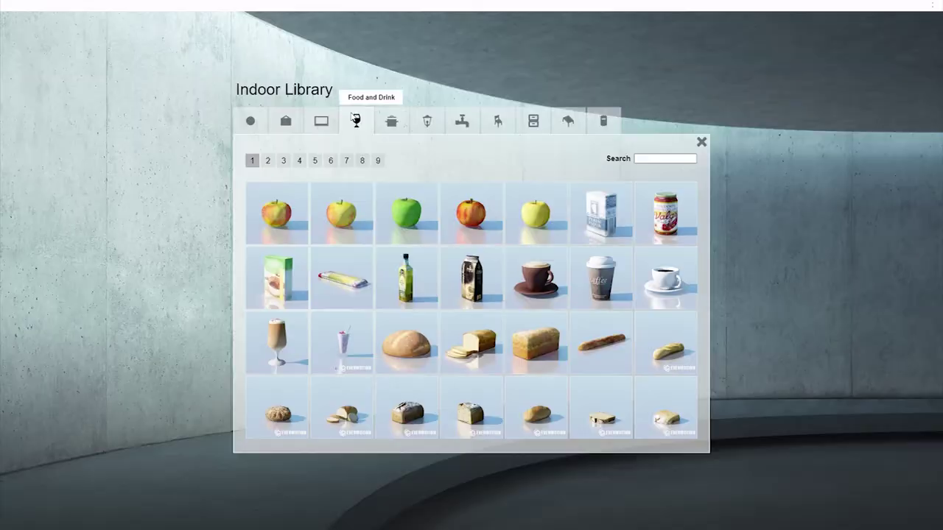
- Place a milk carton and JapaneseFood_006 plates on the dining table, then select a food box
click(472, 280)
click(440, 324)
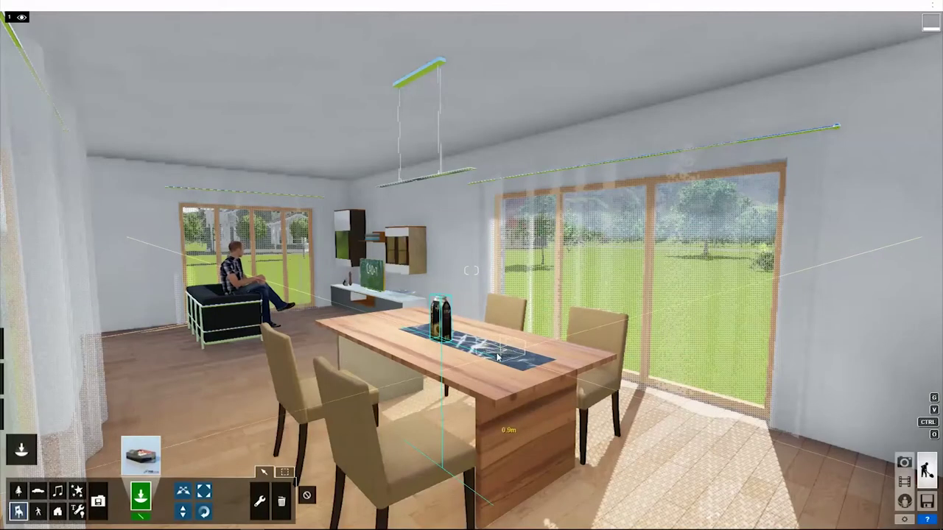
click(141, 453)
click(455, 280)
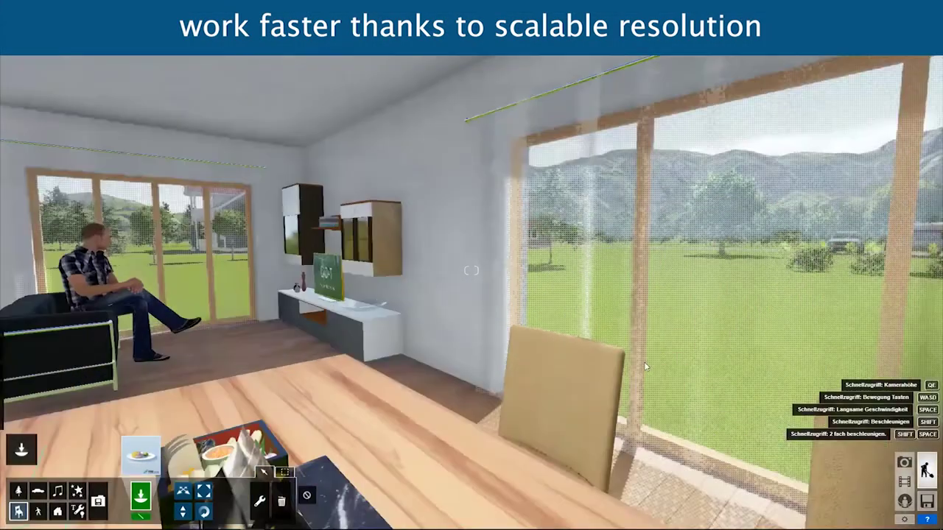
right_drag(372, 334, 507, 329)
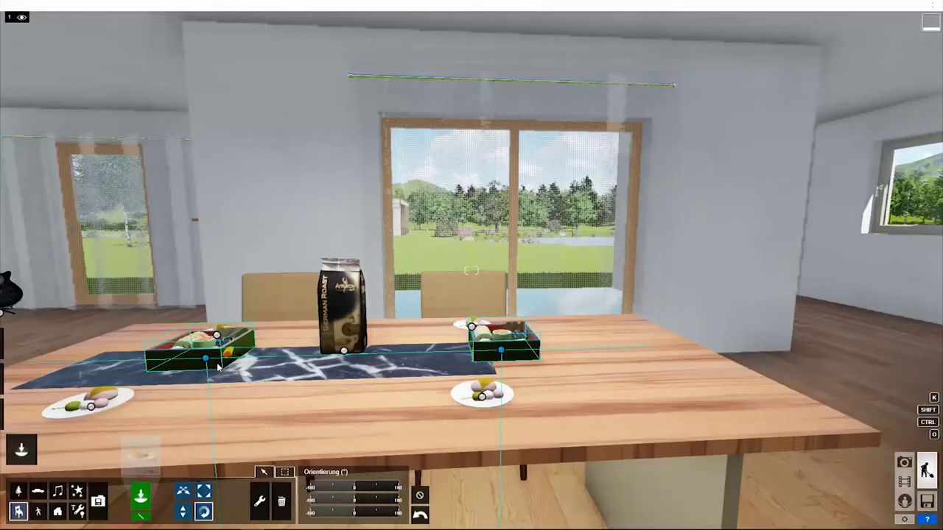
click(228, 356)
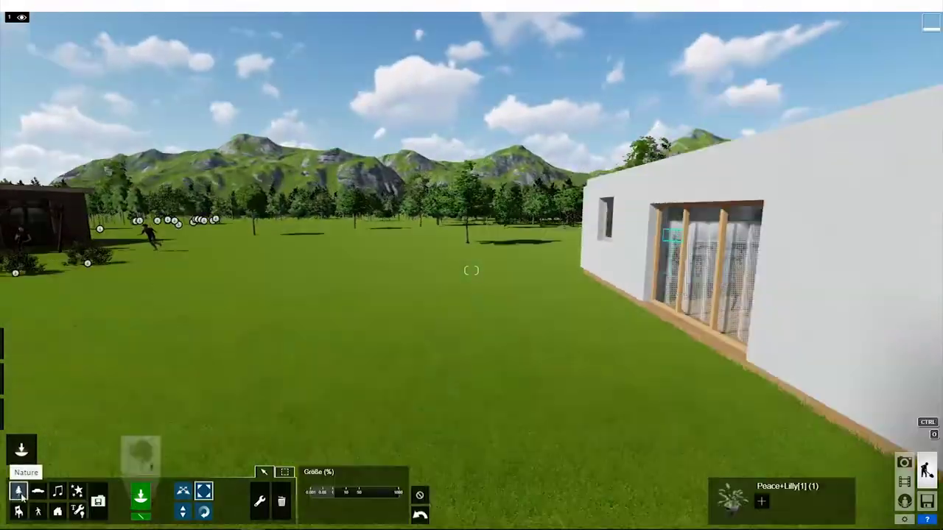
click(20, 494)
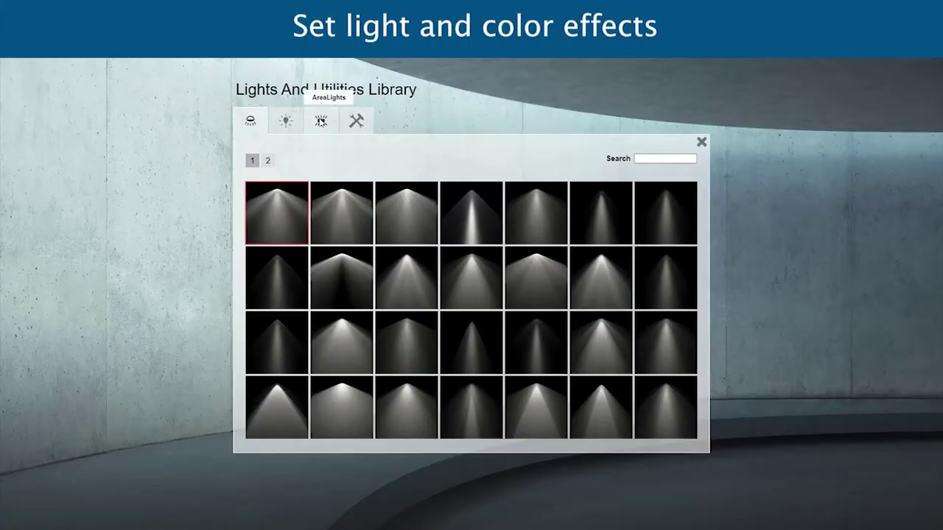
- Add a Line Light with 1.8 m width and brightness 1000, then walk toward it
click(321, 122)
click(329, 201)
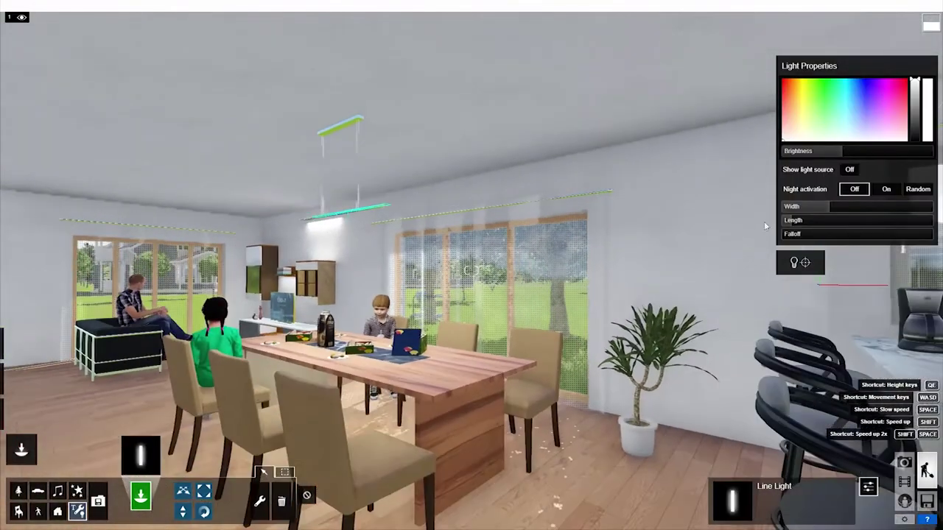
drag(831, 206, 845, 209)
drag(841, 151, 840, 157)
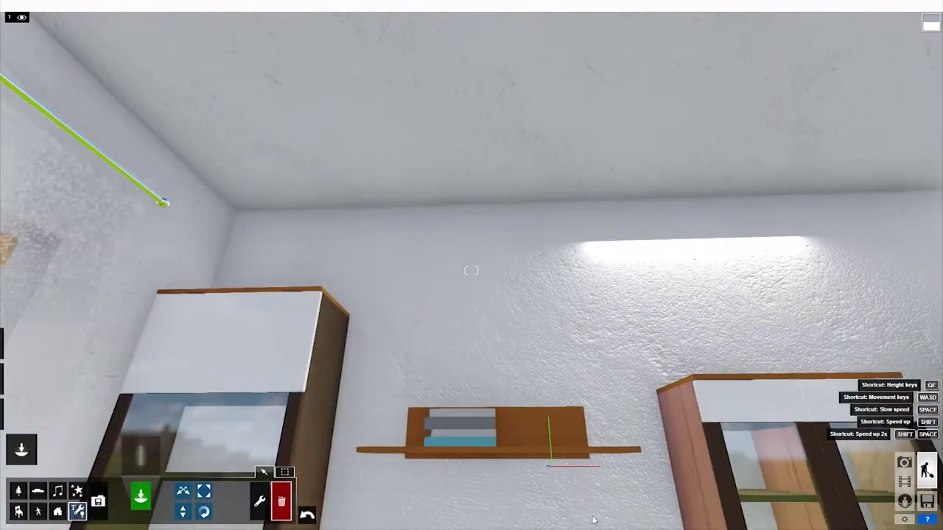
key(w)
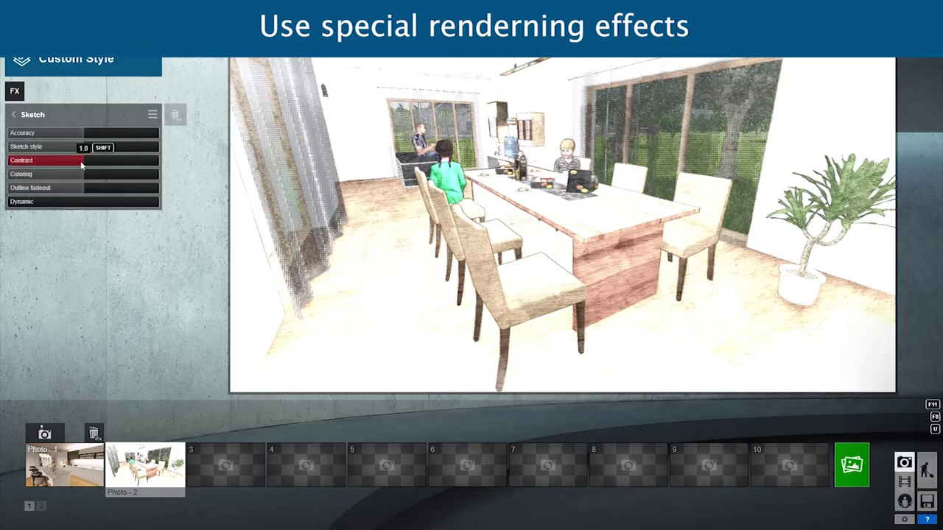
- Set sketch contrast to 1.5, render Photo 2, then capture camera keyframes for a new clip
drag(81, 166, 123, 171)
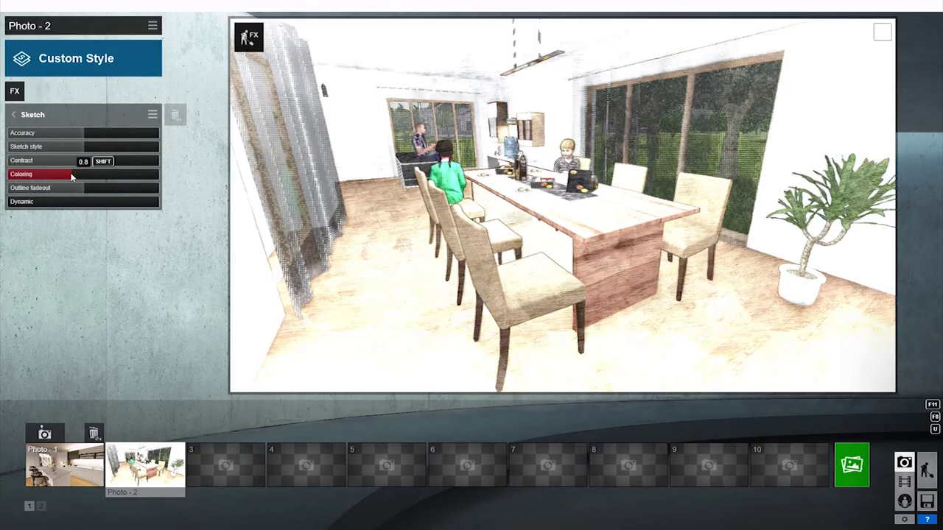
click(852, 465)
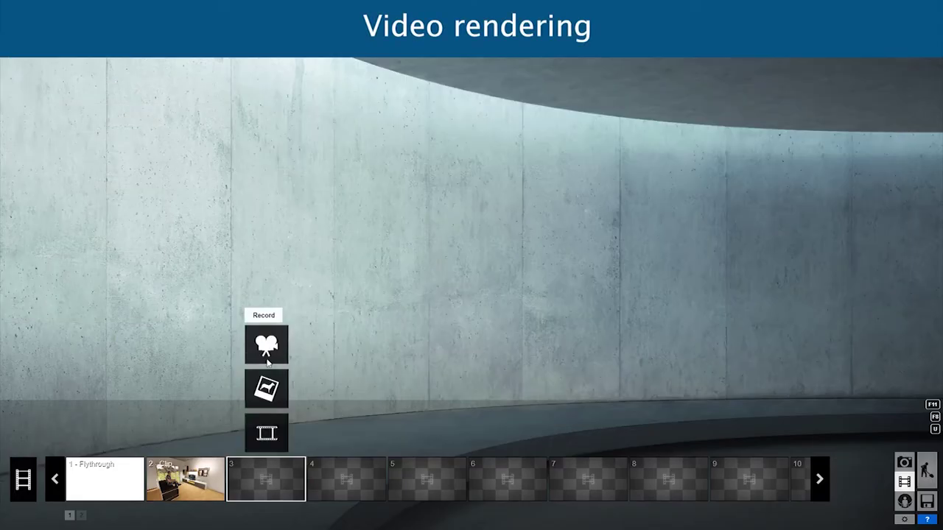
click(267, 359)
click(464, 451)
click(464, 451)
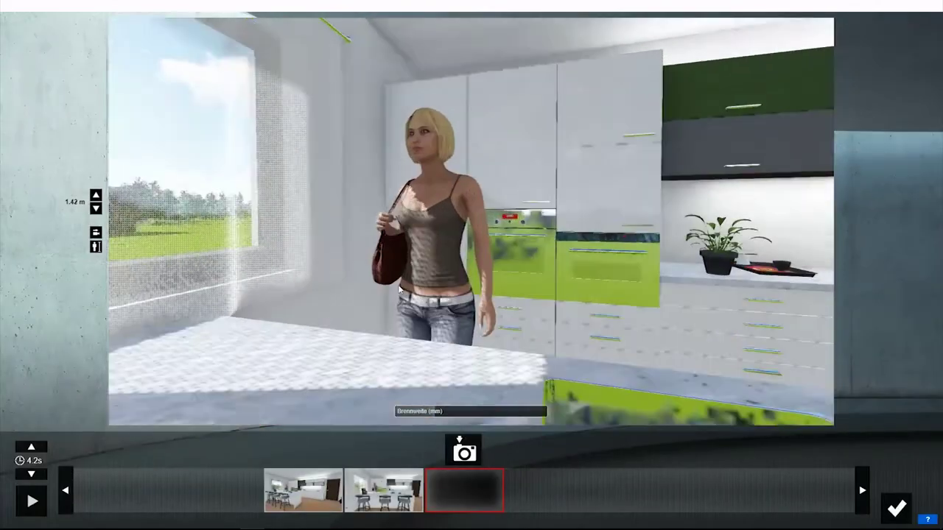
drag(413, 354, 433, 324)
click(464, 451)
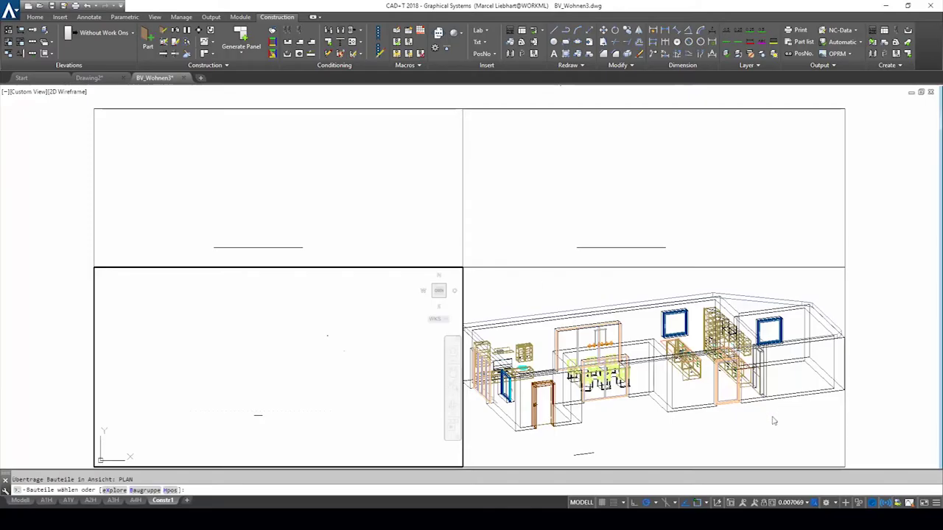
- Generate the kitchen floor plan from a window selection and place a new wall elevation beside it
click(840, 446)
click(479, 300)
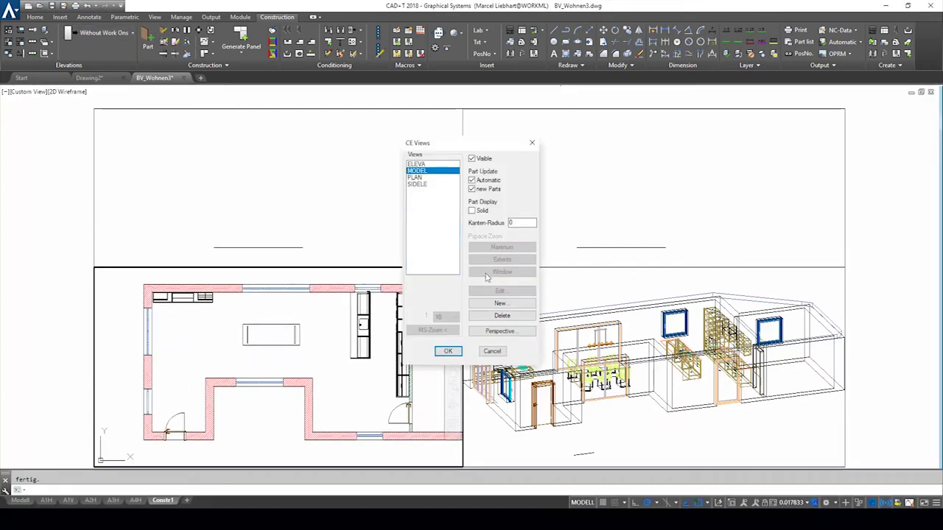
click(428, 249)
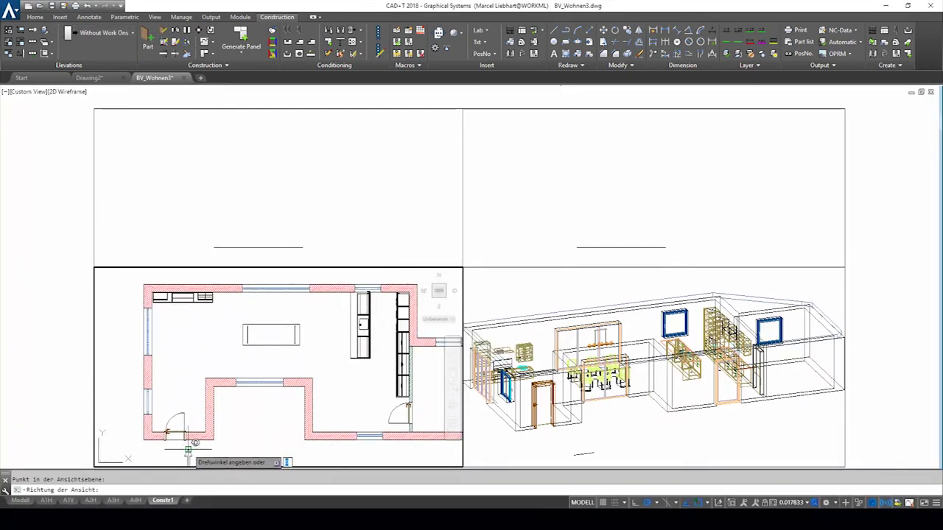
click(195, 274)
click(459, 331)
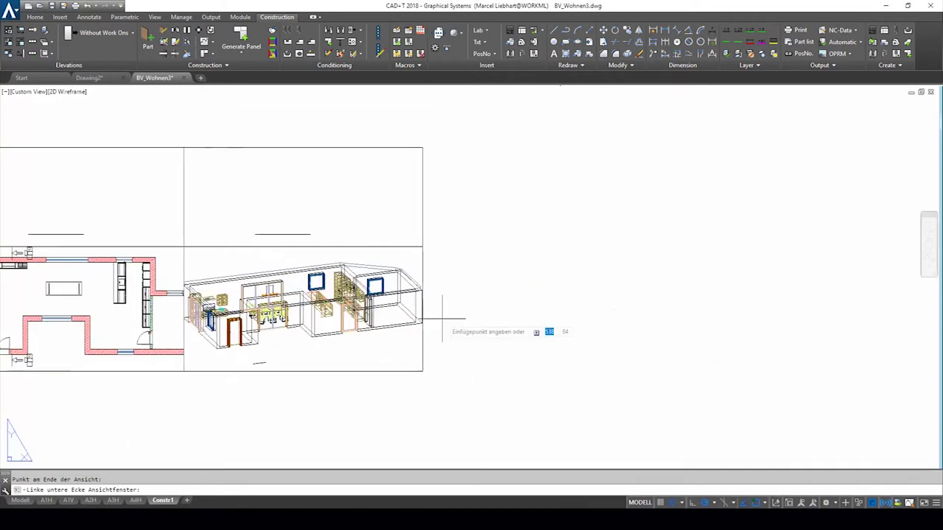
click(657, 288)
middle_drag(657, 288, 649, 268)
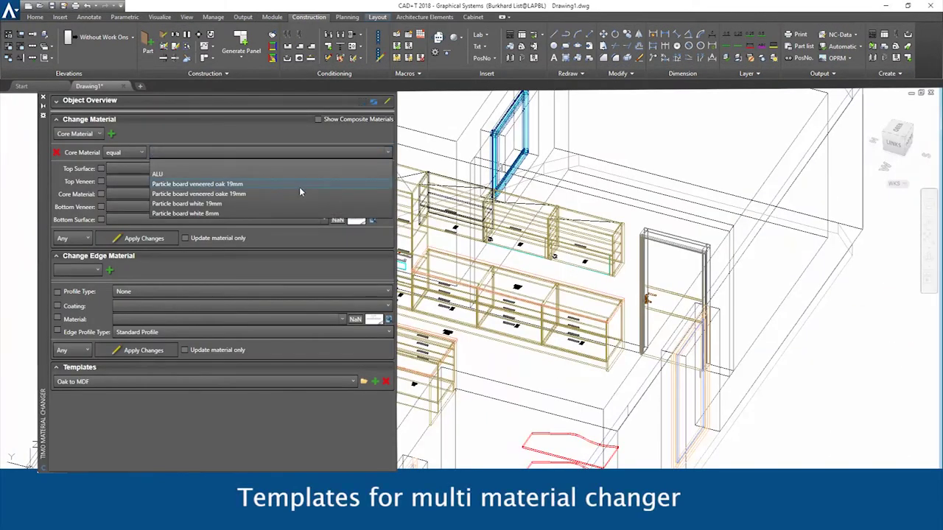
- Replace oak-veneered particle board 19mm with MDF 19mm core and save as a new template
click(300, 185)
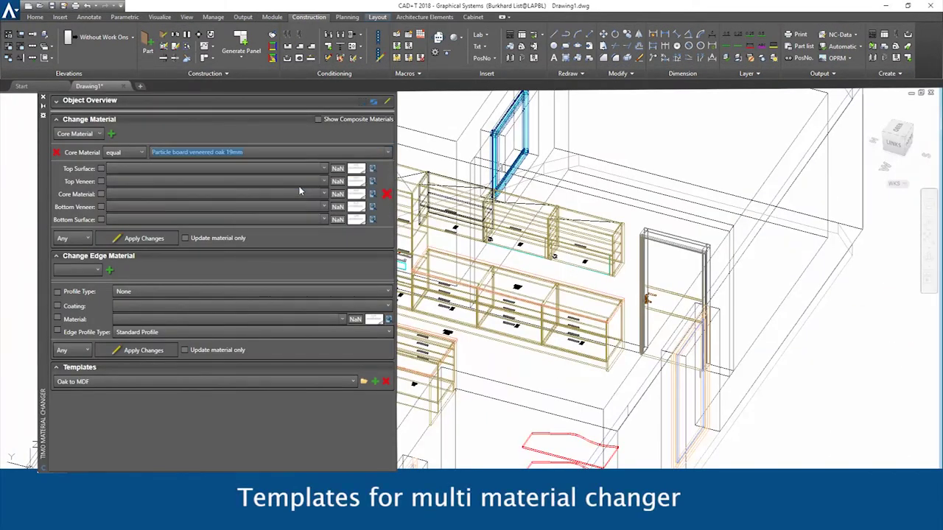
click(293, 194)
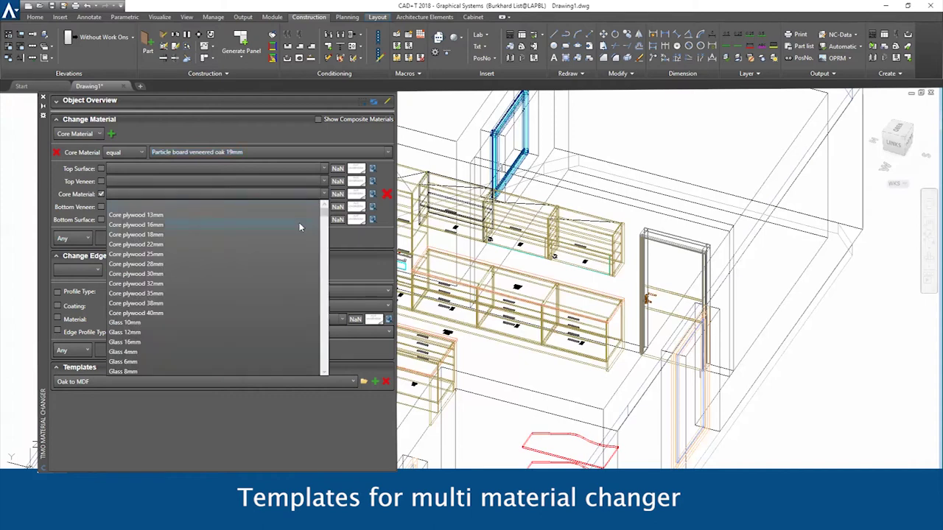
click(213, 360)
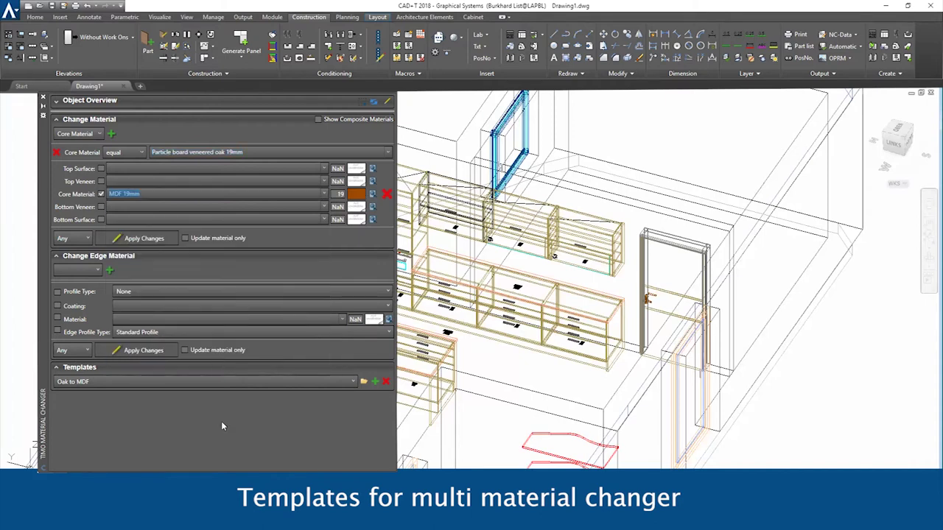
click(375, 382)
text(Maple to MDF)
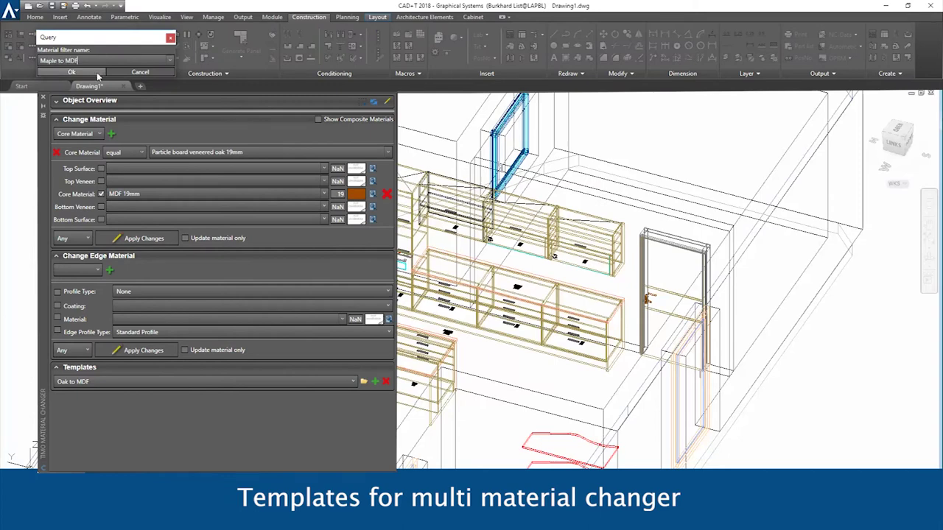
click(98, 74)
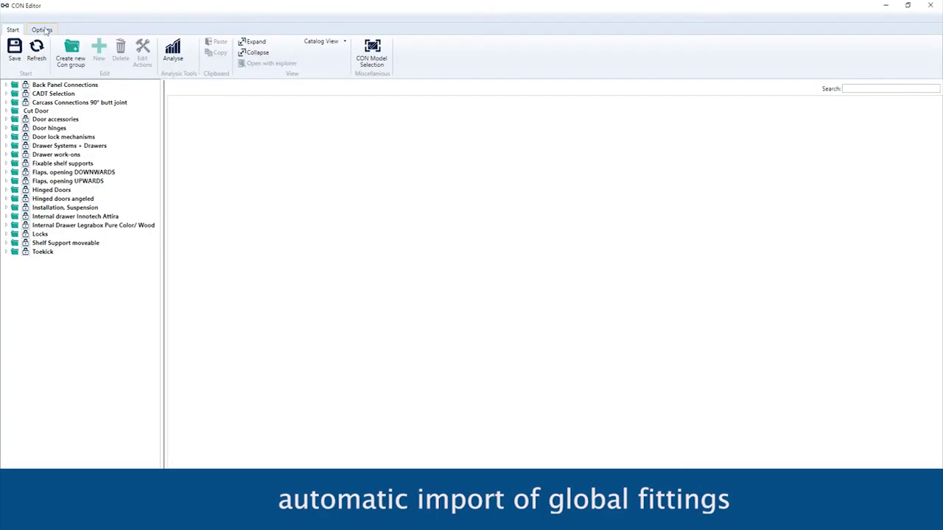
- Open Global Fittings Groups and inspect Folding door hinge 625, a Quadro runner and a Julius Blum fitting
click(42, 30)
click(218, 50)
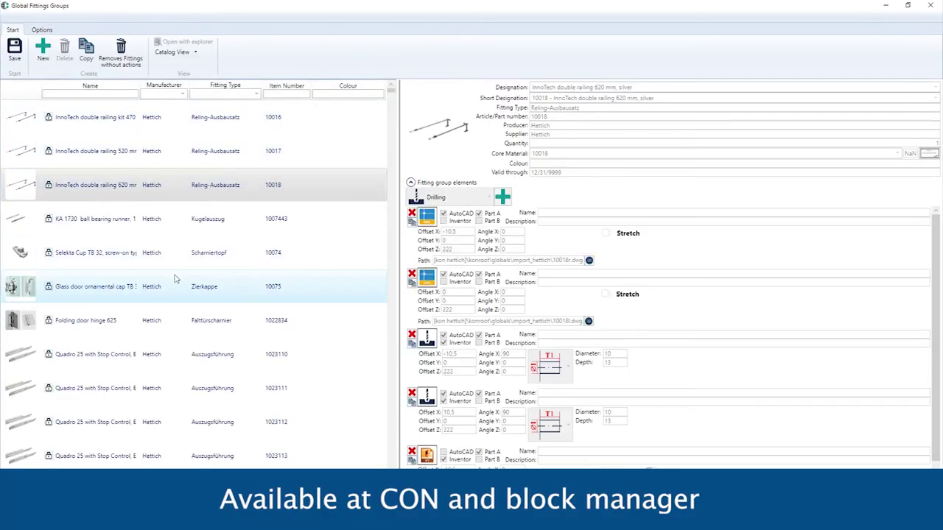
click(136, 322)
click(136, 388)
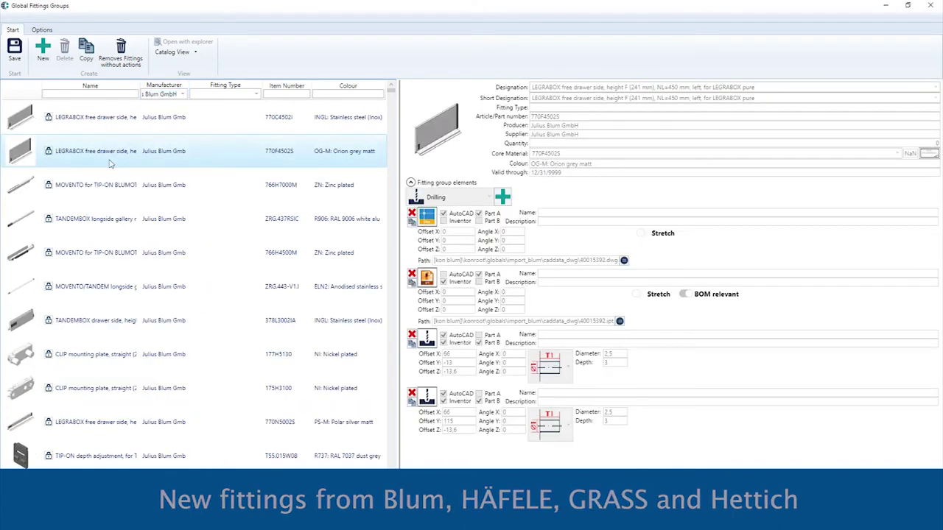
click(114, 185)
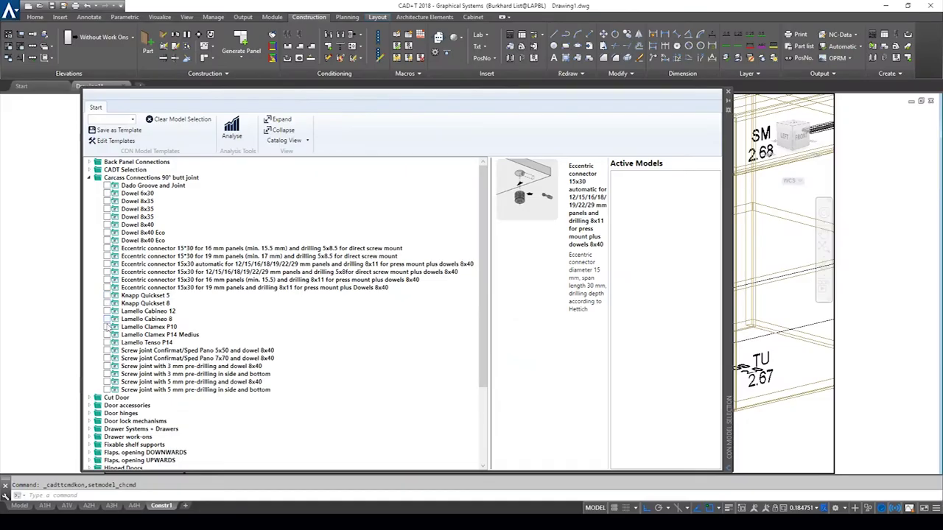
- Scroll to the Toekick group and tick Adjustable plastic cabinet leg 060 mm in CON Model Selection
scroll(108, 354, down, 4)
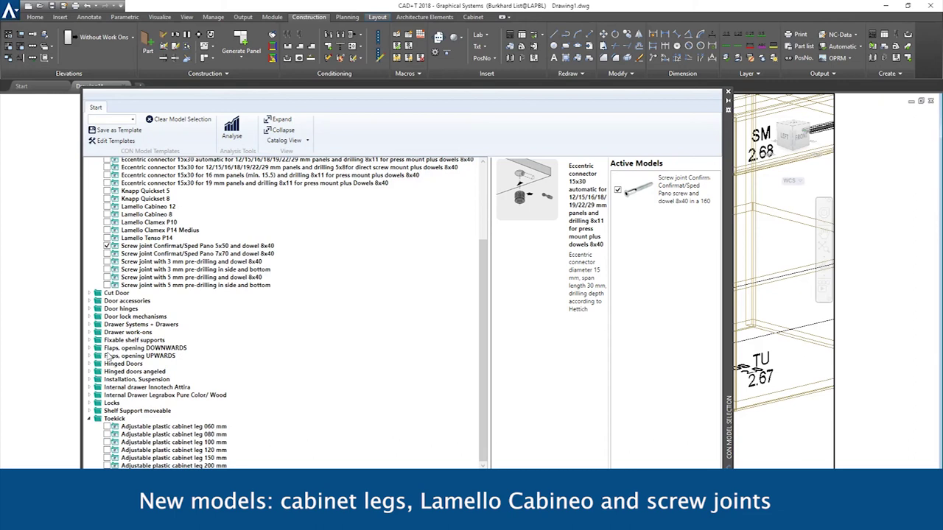
click(107, 428)
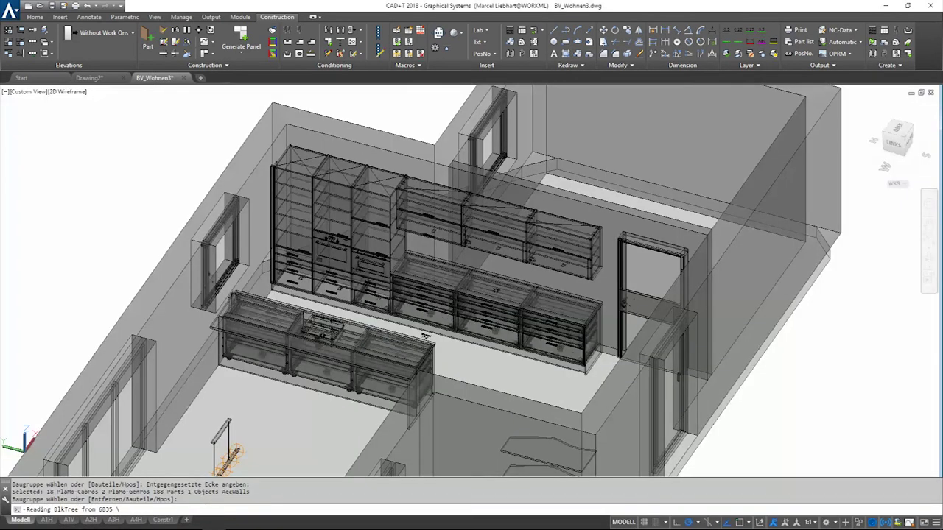